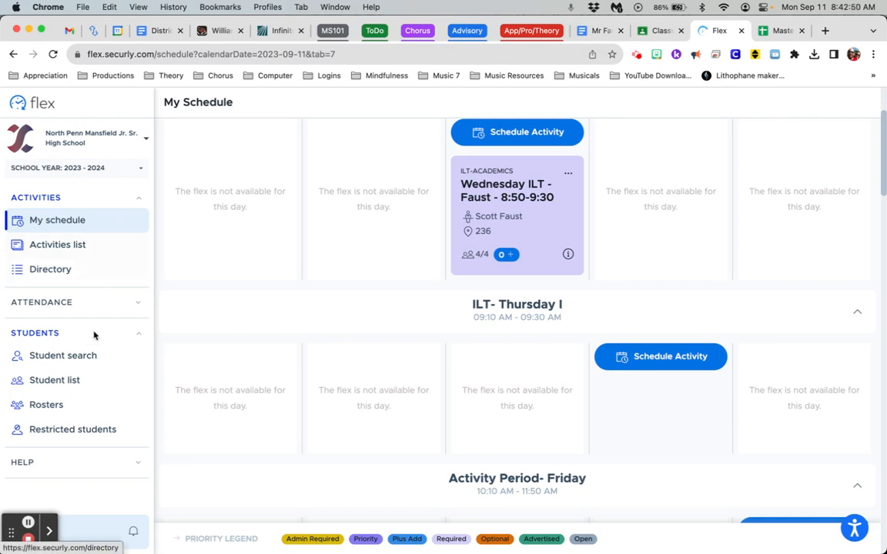
Open the rosters list and check the teachers' ILT times in the Master Schedule 2023-24 spreadsheet, returning to Flex
{"action": "left_click", "coordinate": [64, 409]}
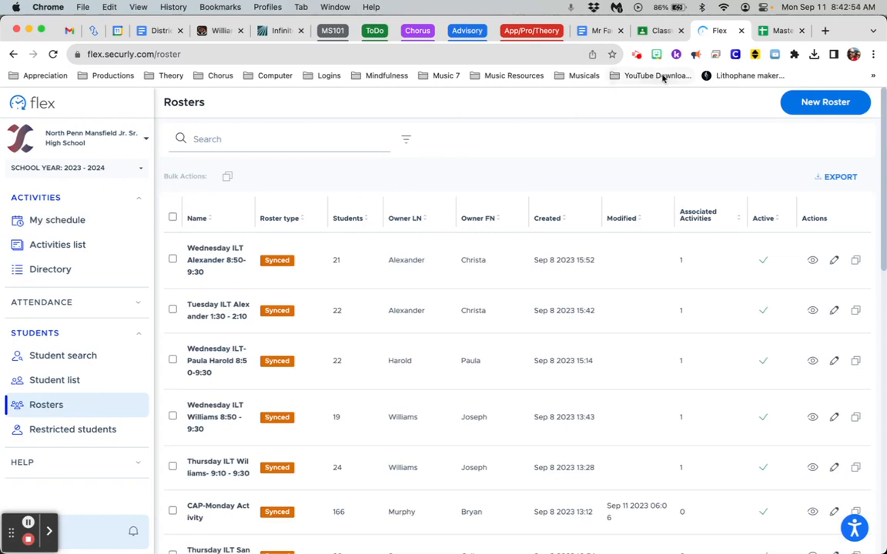
{"action": "left_click", "coordinate": [781, 31]}
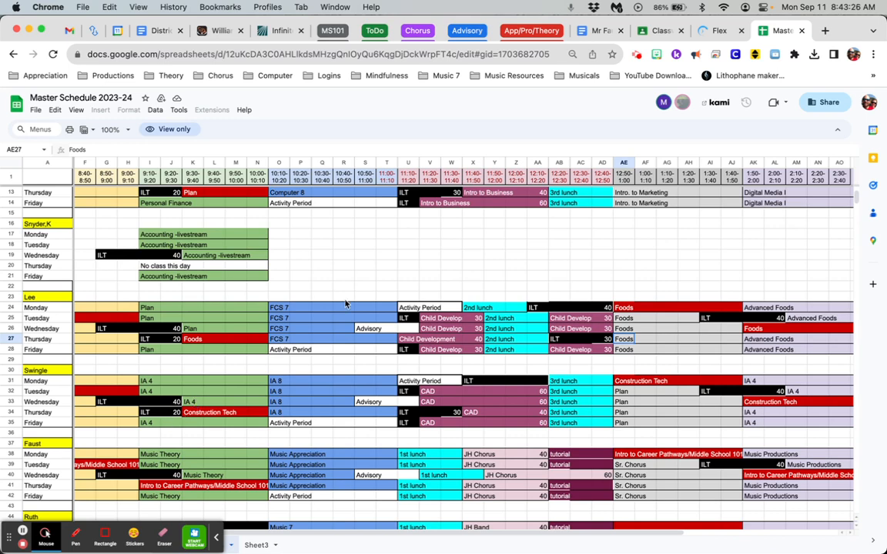
{"action": "left_click", "coordinate": [713, 30]}
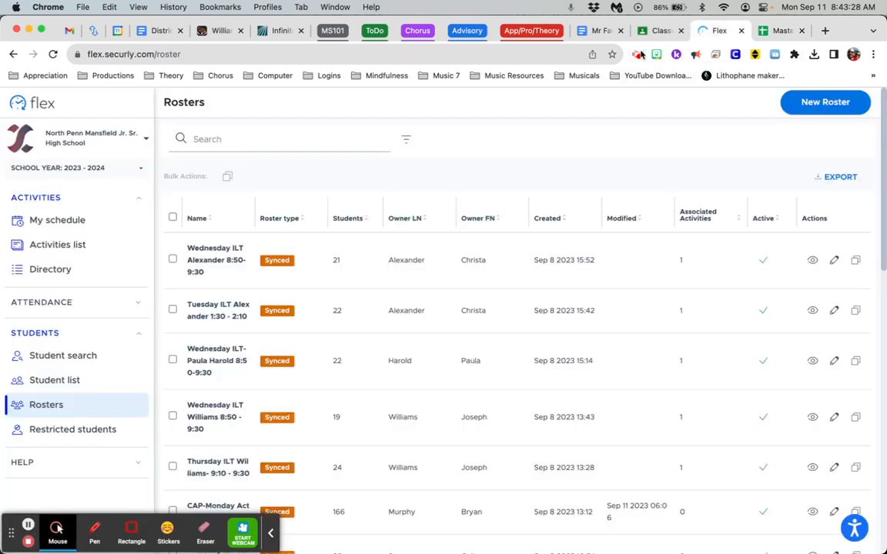
Start a new roster and name it with "Thursday ILT", the teacher's surname and "9:10-9:30", separated by dashes
{"action": "left_click", "coordinate": [833, 99]}
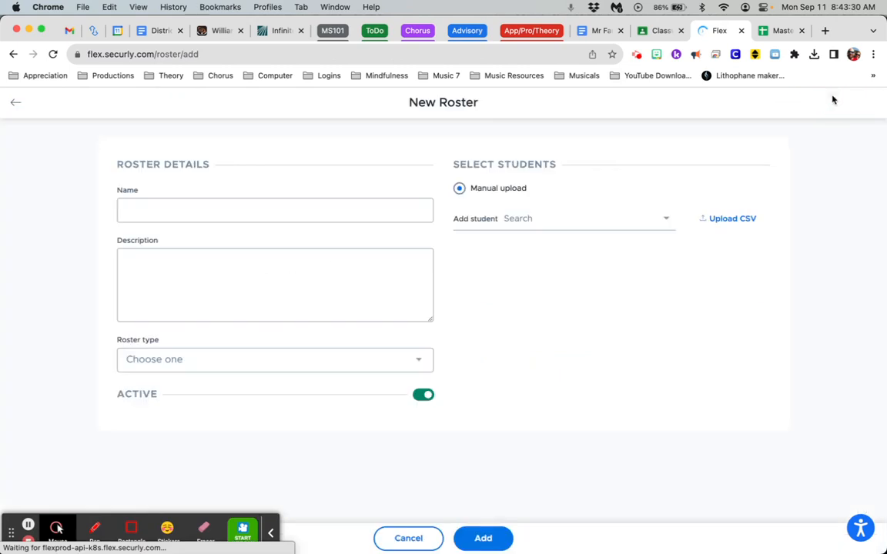
{"action": "left_click", "coordinate": [226, 213]}
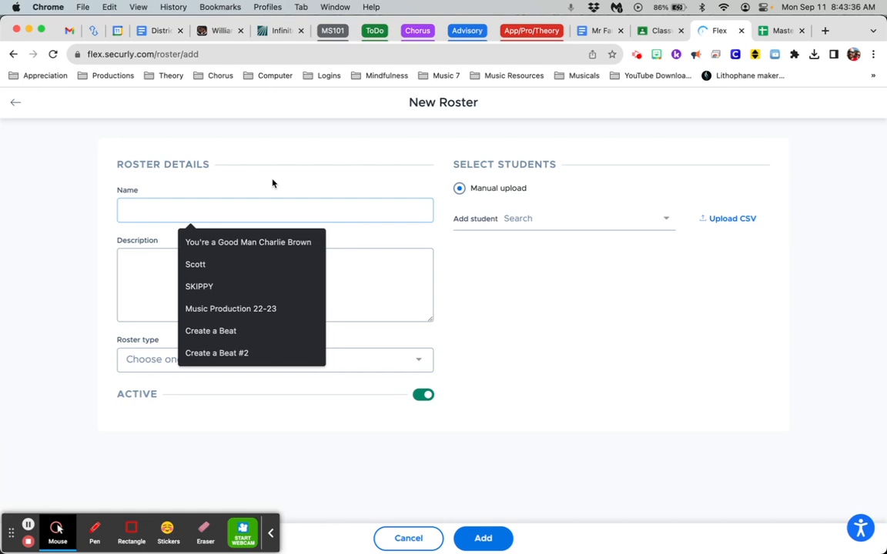
{"action": "type", "text": "Thursday ILT"}
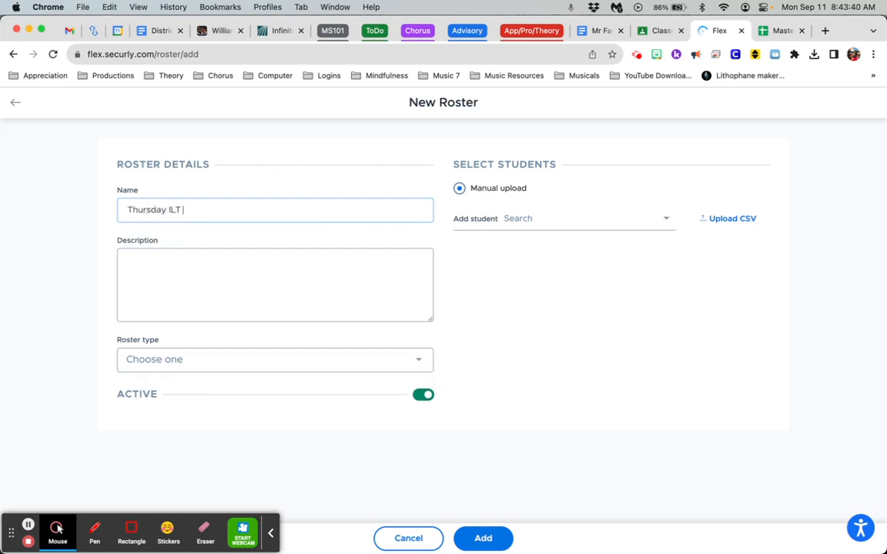
{"action": "type", "text": " - Swingle - 9:10-9:30"}
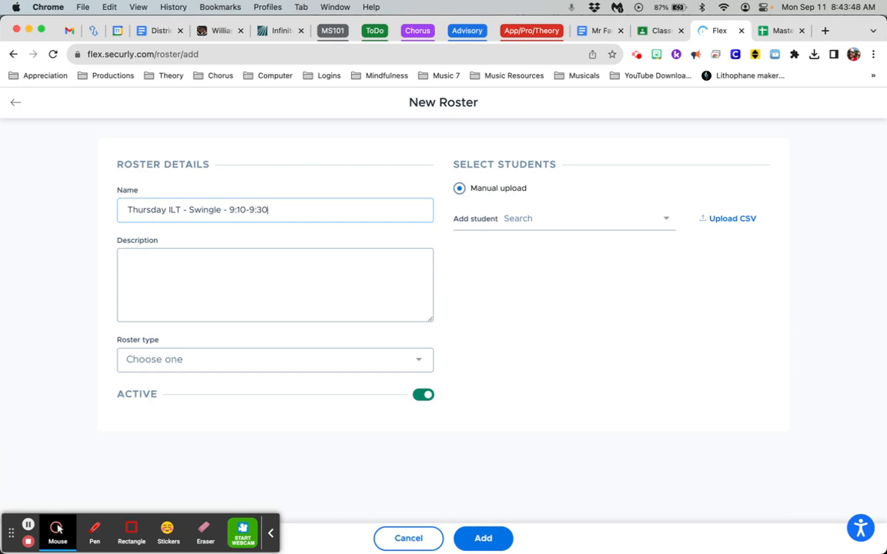
Copy the roster's name into its description and set the roster type to Synced
{"action": "triple_click", "coordinate": [180, 205]}
{"action": "key", "text": "super+c"}
{"action": "left_click", "coordinate": [178, 287]}
{"action": "key", "text": "super+v"}
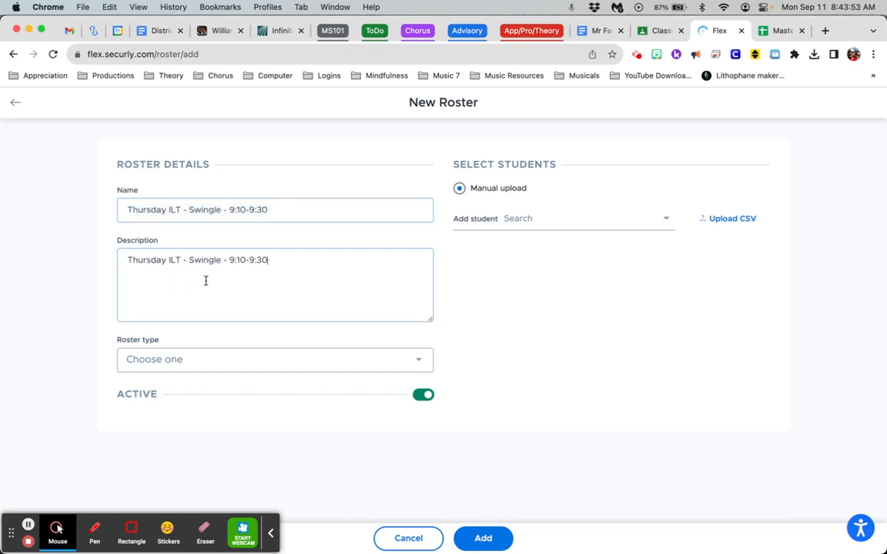
{"action": "left_click", "coordinate": [277, 360]}
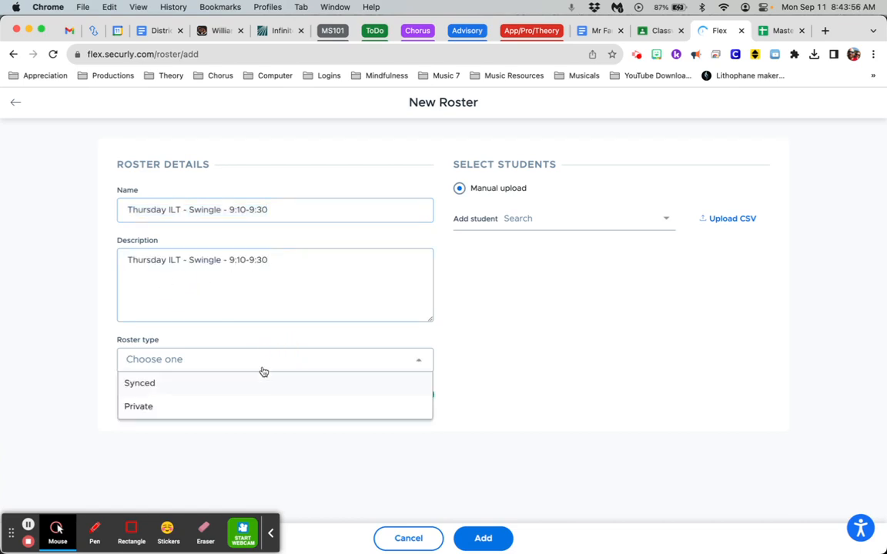
{"action": "left_click", "coordinate": [155, 385]}
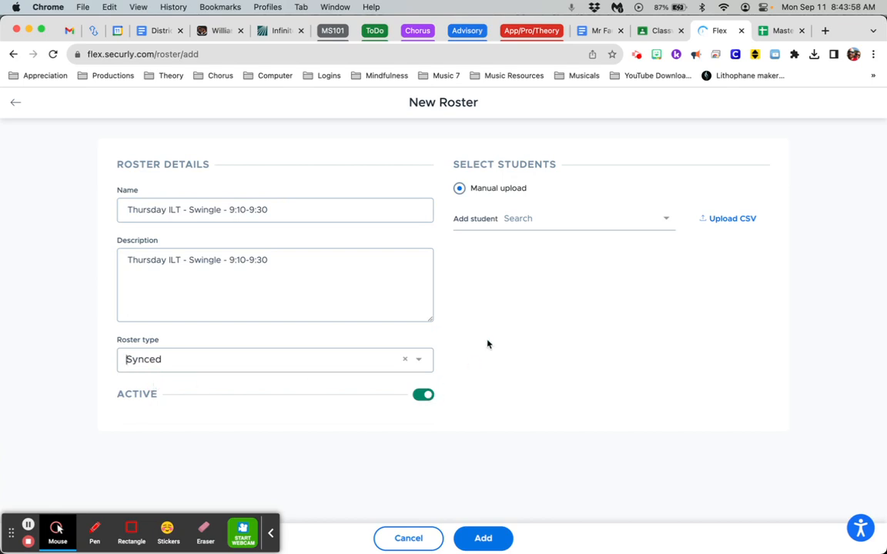
Search the students for "an" and add one matching student to the roster
{"action": "left_click", "coordinate": [531, 222]}
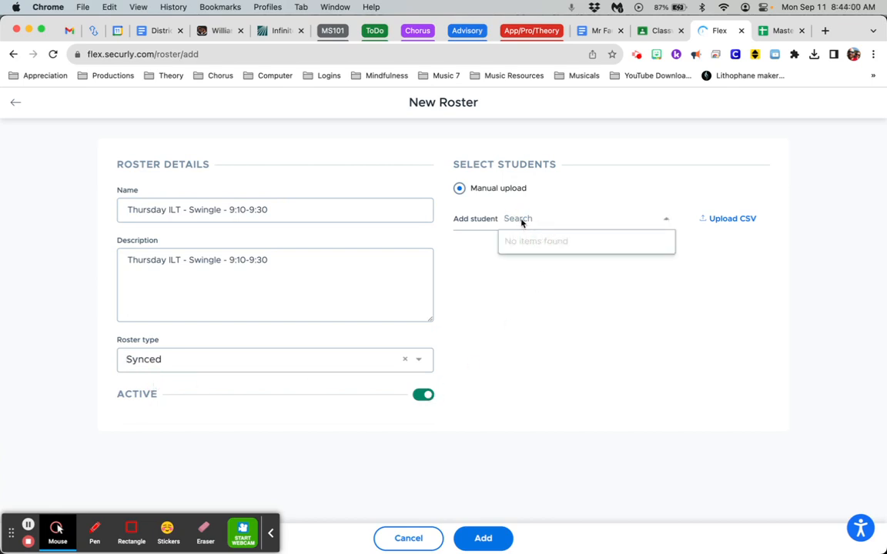
{"action": "type", "text": "a"}
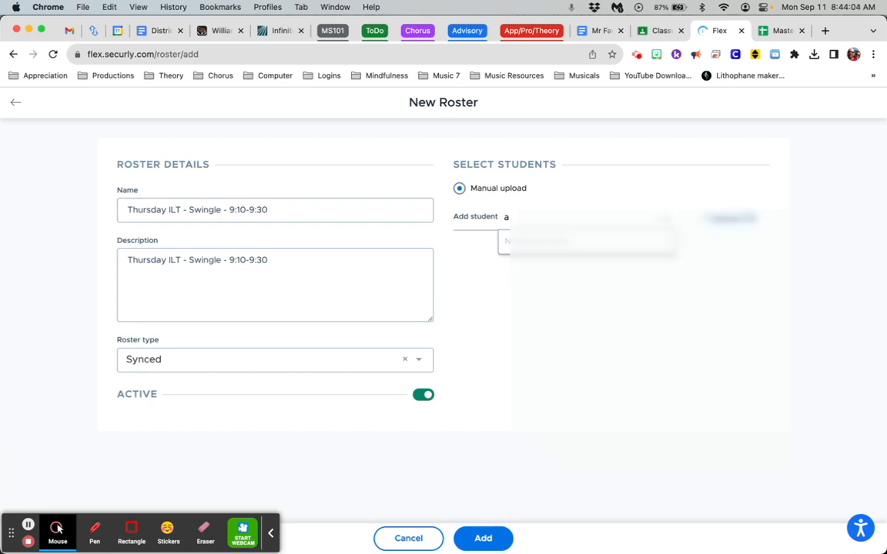
{"action": "type", "text": "n"}
{"action": "left_click", "coordinate": [568, 244]}
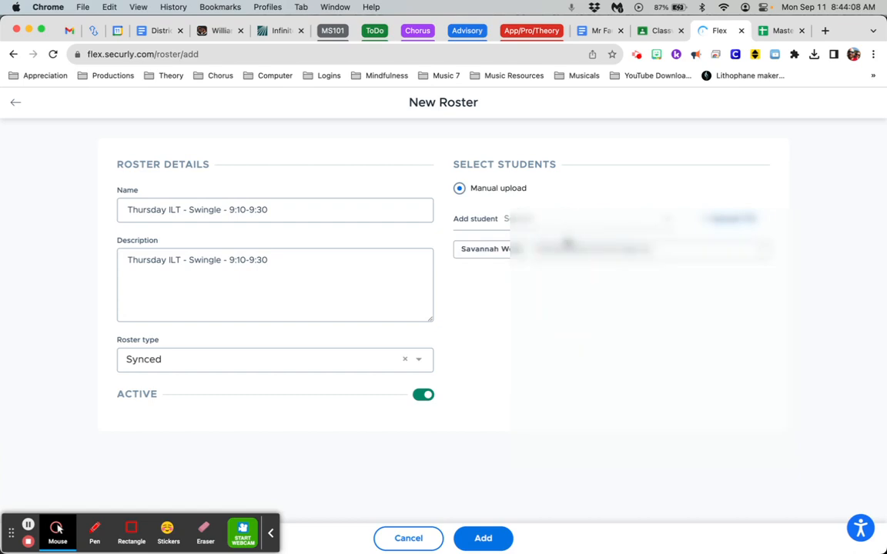
{"action": "type", "text": "an"}
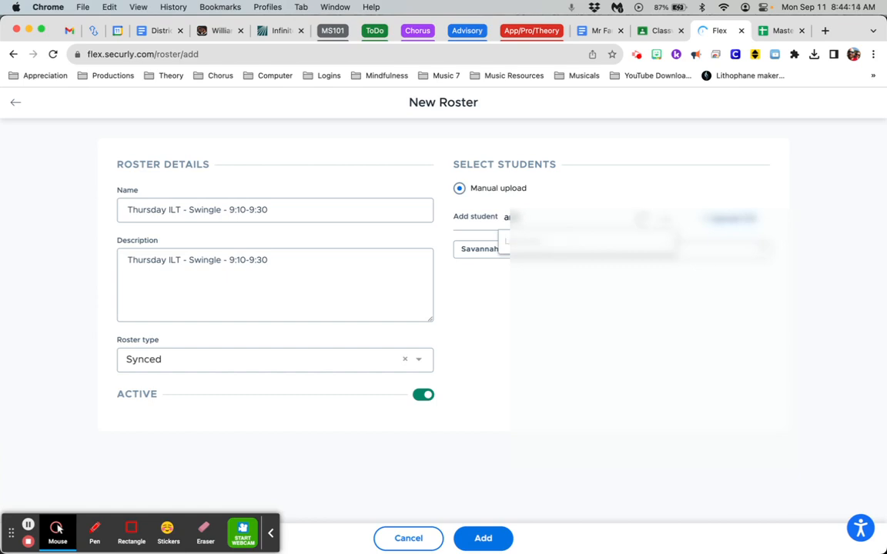
{"action": "key", "text": "BackSpace"}
{"action": "key", "text": "BackSpace"}
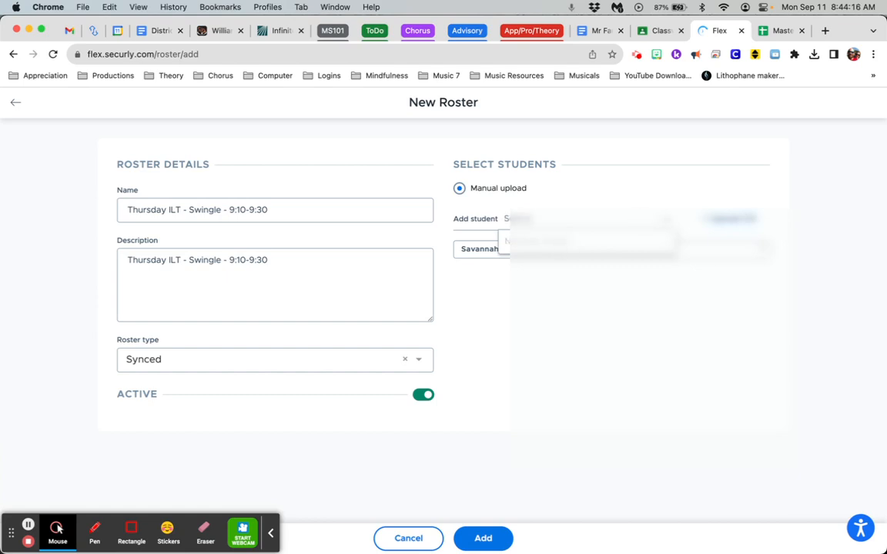
{"action": "left_click", "coordinate": [558, 314]}
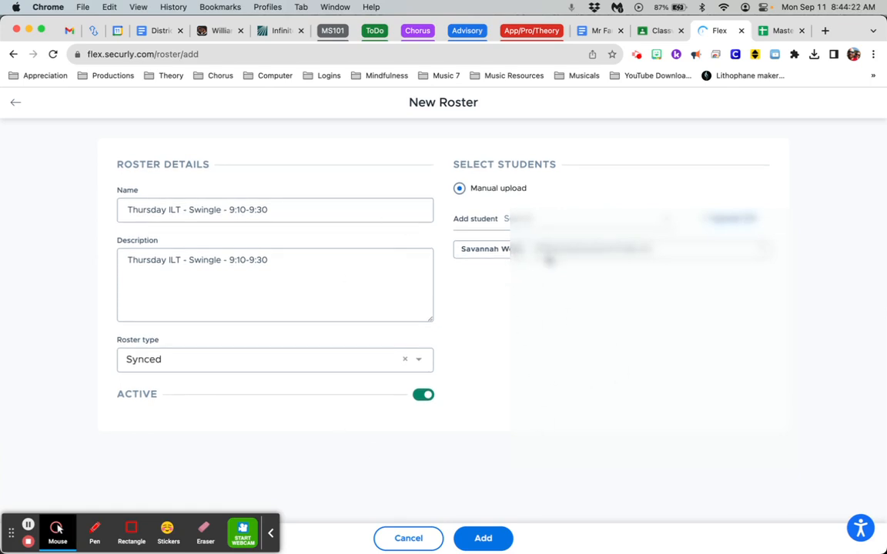
Save the new roster and start a new activity from the activities list
{"action": "left_click", "coordinate": [482, 539]}
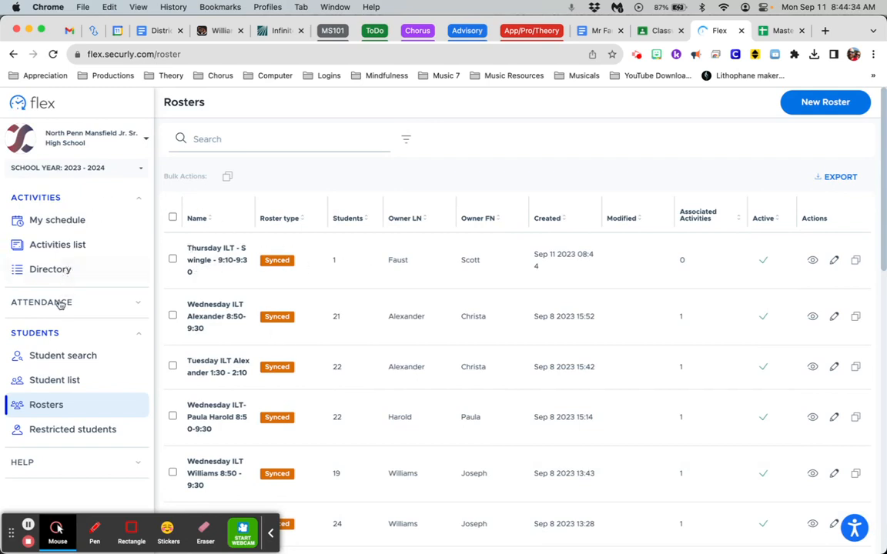
{"action": "left_click", "coordinate": [53, 246]}
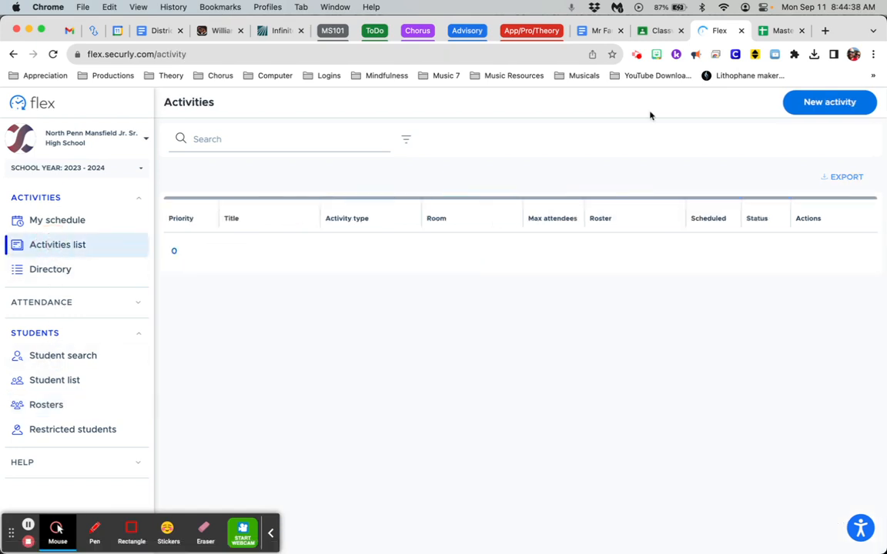
{"action": "left_click", "coordinate": [829, 103]}
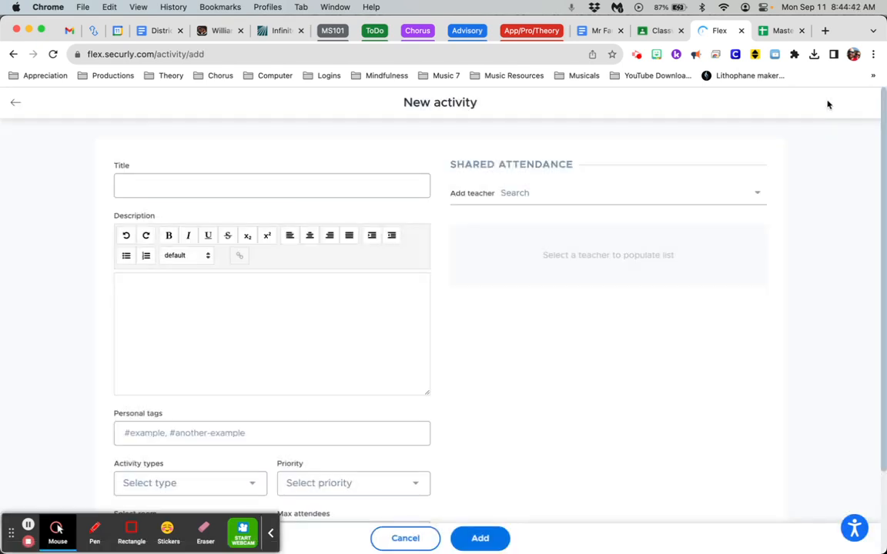
Paste the copied roster name as both the title and the description of the new activity
{"action": "left_click", "coordinate": [220, 189]}
{"action": "key", "text": "super+v"}
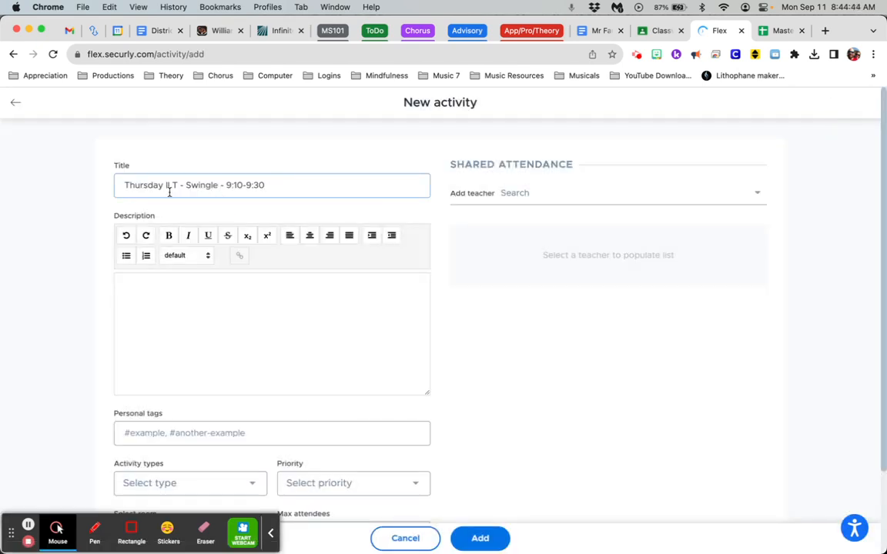
{"action": "left_click", "coordinate": [192, 330]}
{"action": "key", "text": "super+v"}
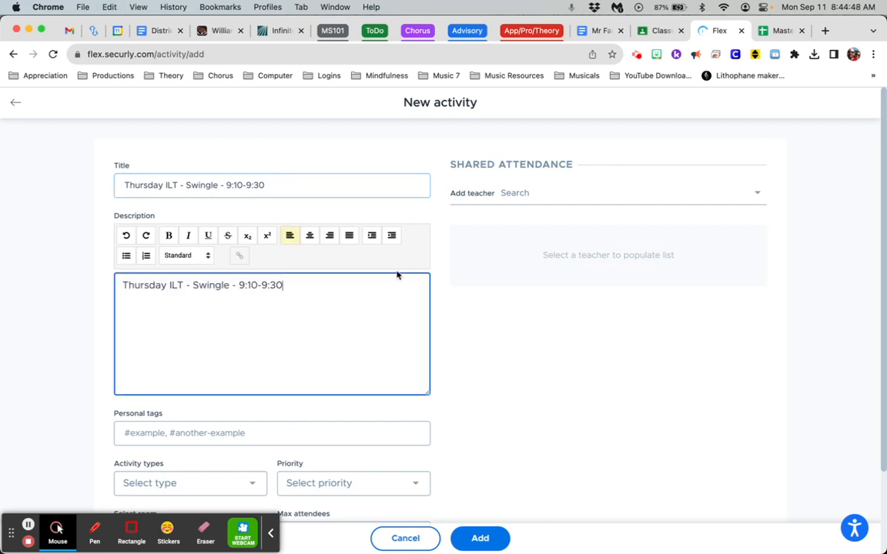
Set the activity type to ILT-Academics and the priority to Required
{"action": "scroll", "coordinate": [397, 275], "scroll_direction": "down", "scroll_amount": 3}
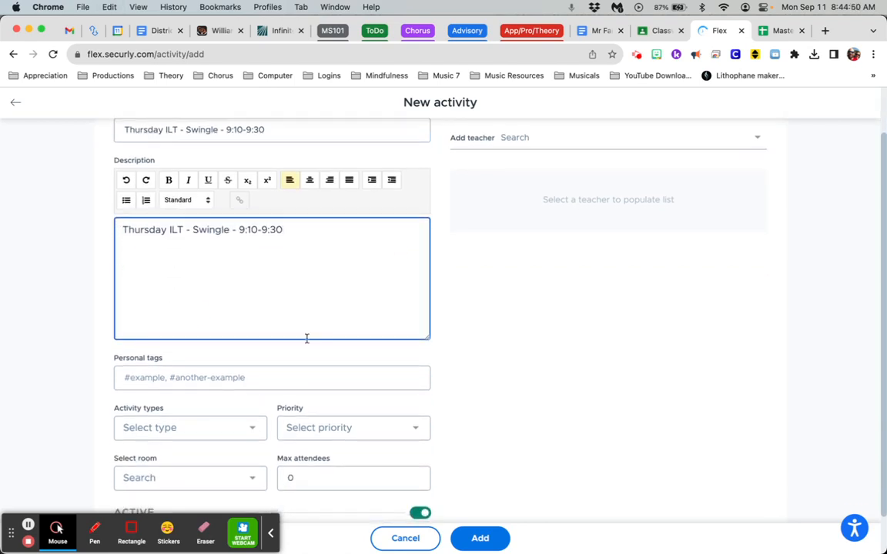
{"action": "scroll", "coordinate": [296, 355], "scroll_direction": "down", "scroll_amount": 2}
{"action": "left_click", "coordinate": [254, 391]}
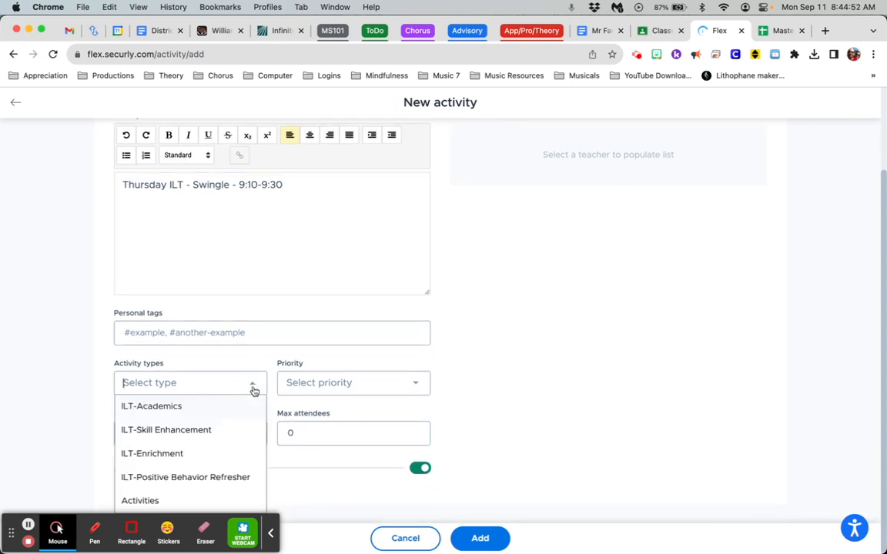
{"action": "left_click", "coordinate": [193, 405]}
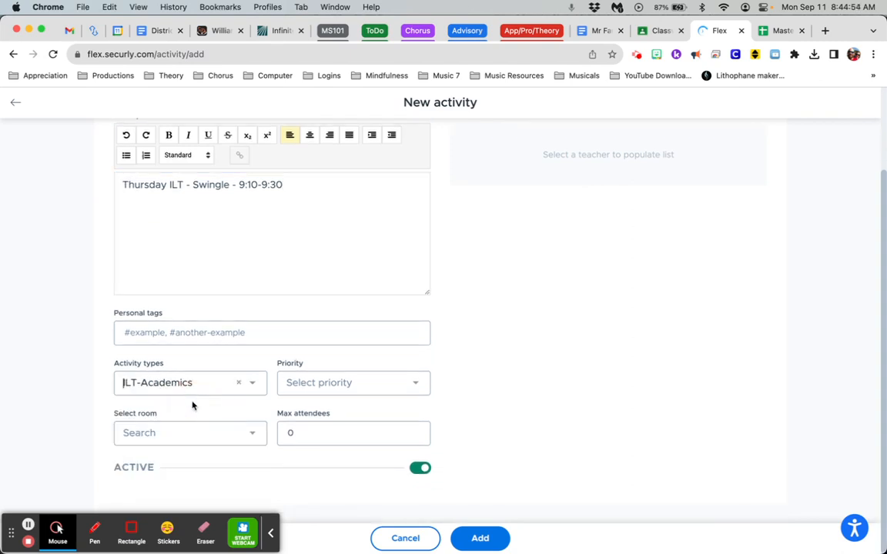
{"action": "left_click", "coordinate": [330, 390]}
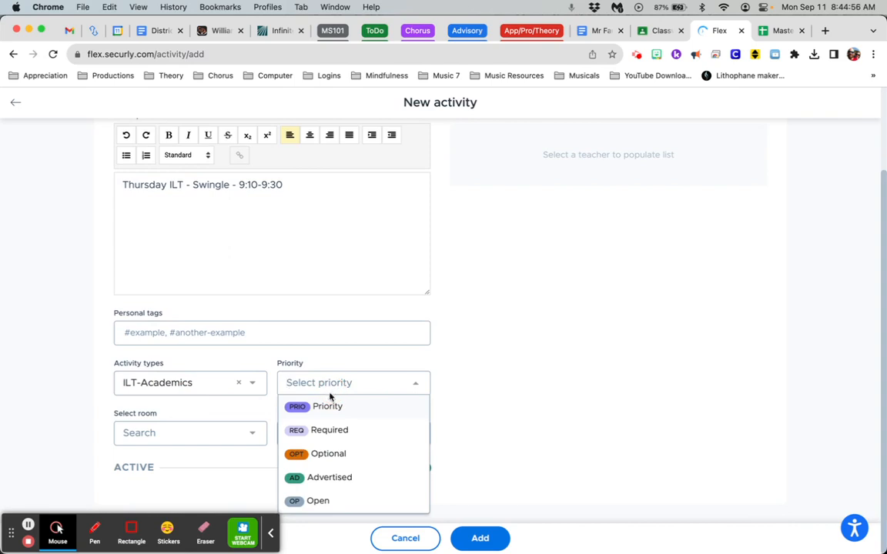
{"action": "left_click", "coordinate": [324, 429]}
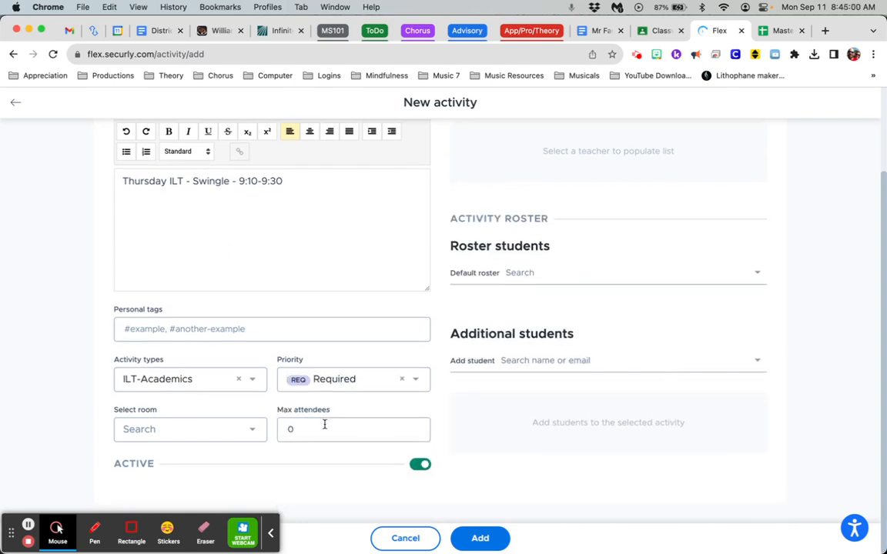
Search the rooms and assign room 236 to the activity
{"action": "left_click", "coordinate": [208, 434]}
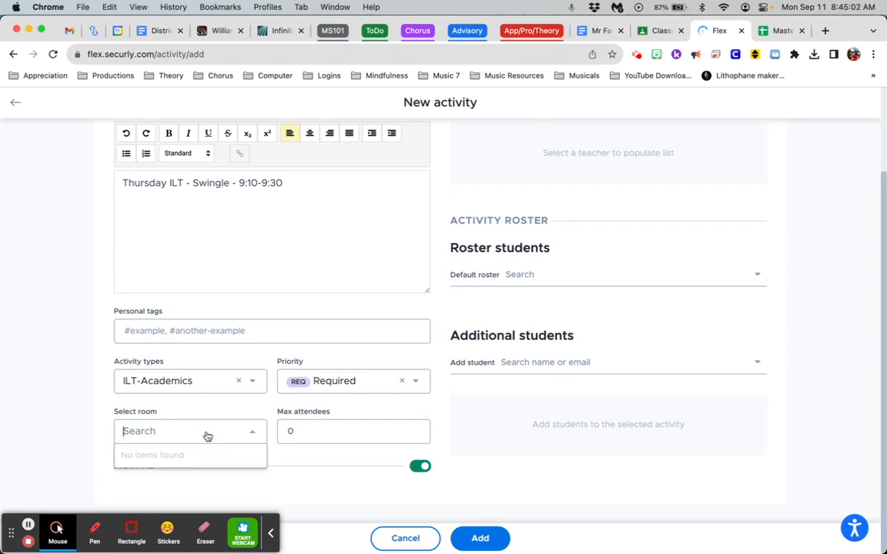
{"action": "type", "text": "23"}
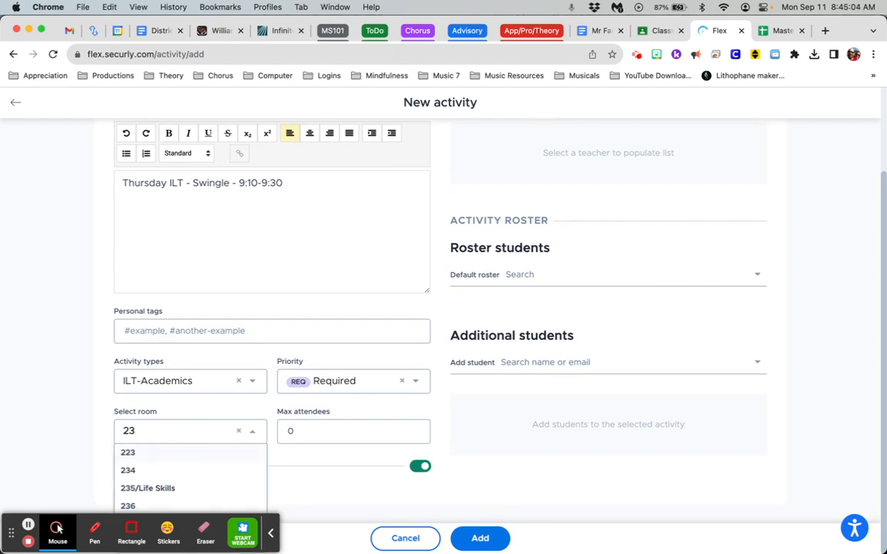
{"action": "type", "text": "0"}
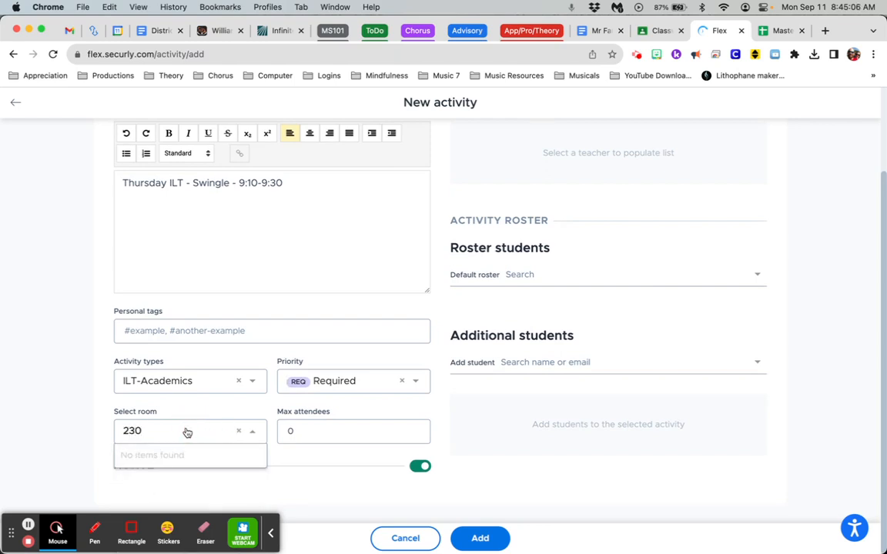
{"action": "key", "text": "BackSpace"}
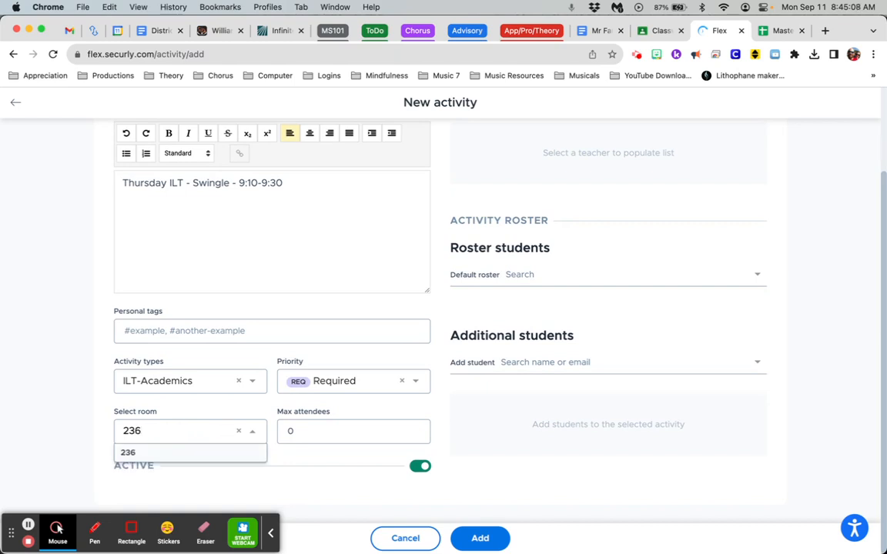
{"action": "left_click", "coordinate": [128, 452]}
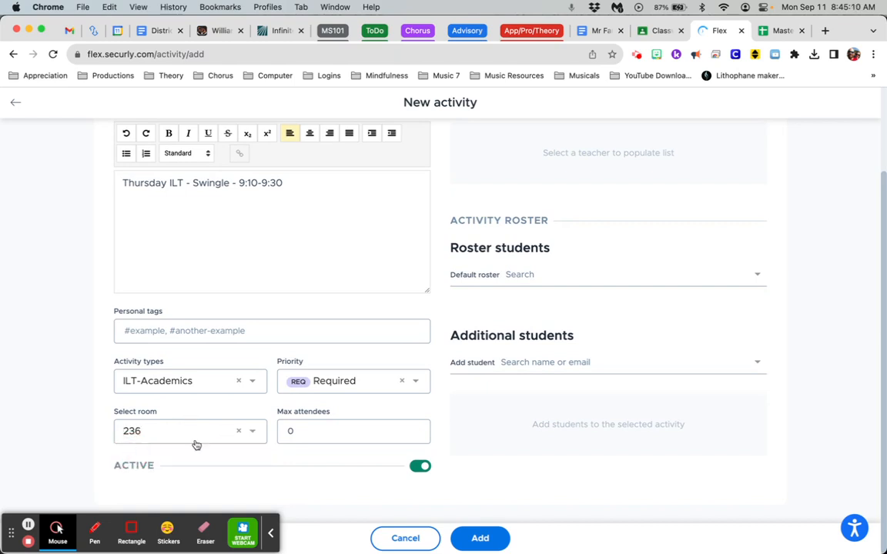
Search the rosters for the teacher's surname and set the Thursday ILT roster labelled 9:10-9:30 as the activity's default roster
{"action": "scroll", "coordinate": [442, 431], "scroll_direction": "up", "scroll_amount": 3}
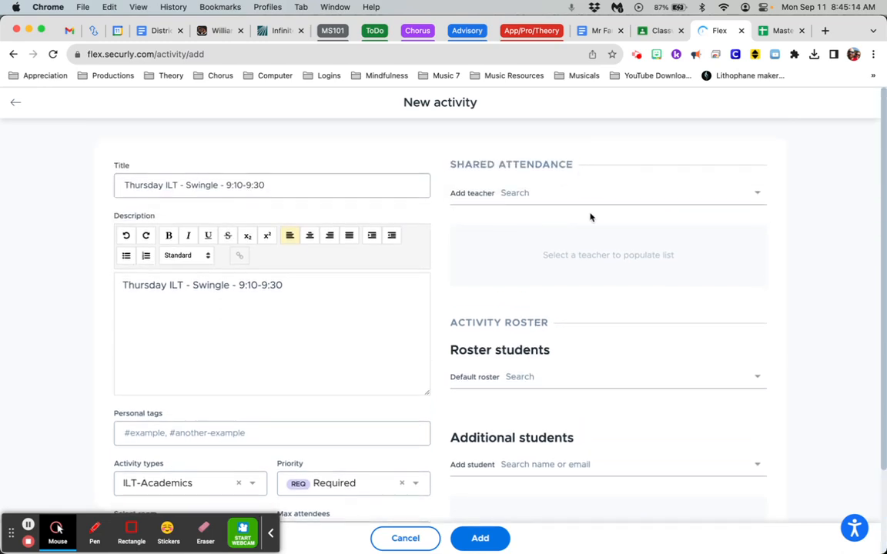
{"action": "scroll", "coordinate": [598, 400], "scroll_direction": "down", "scroll_amount": 2}
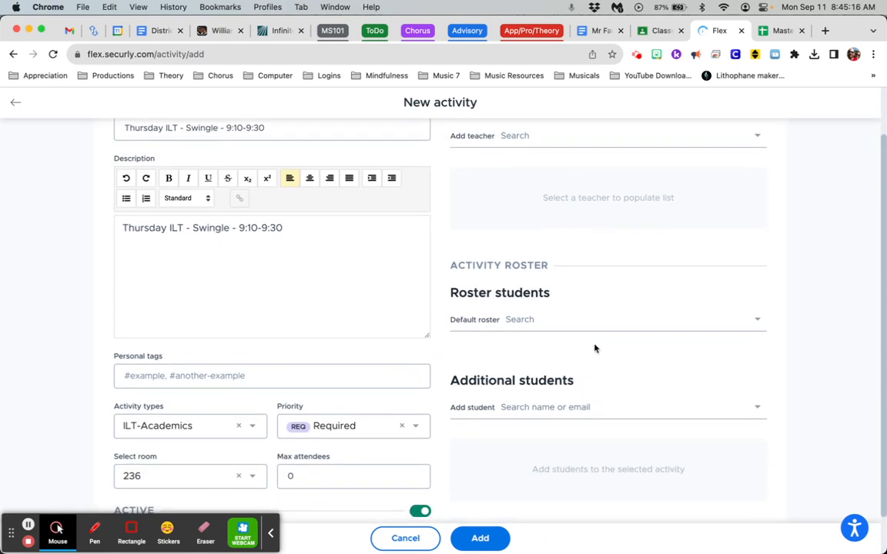
{"action": "left_click", "coordinate": [552, 318]}
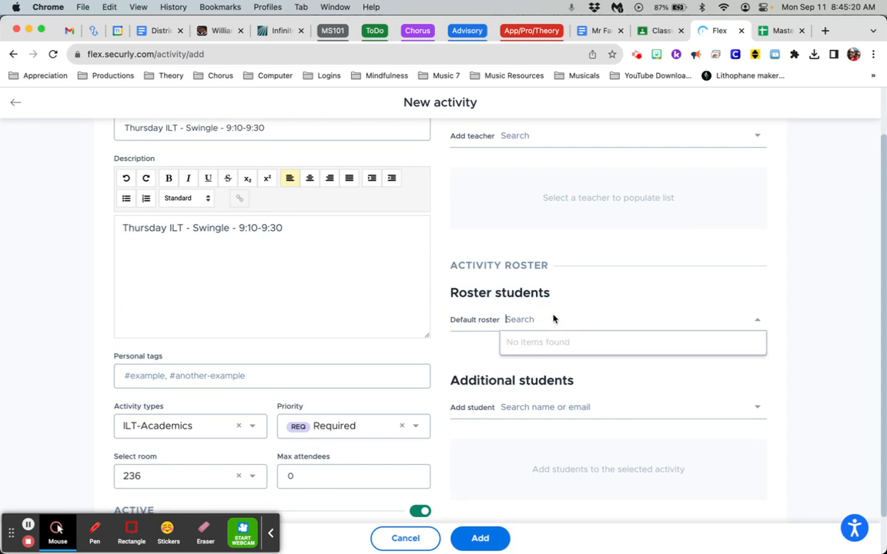
{"action": "type", "text": "s"}
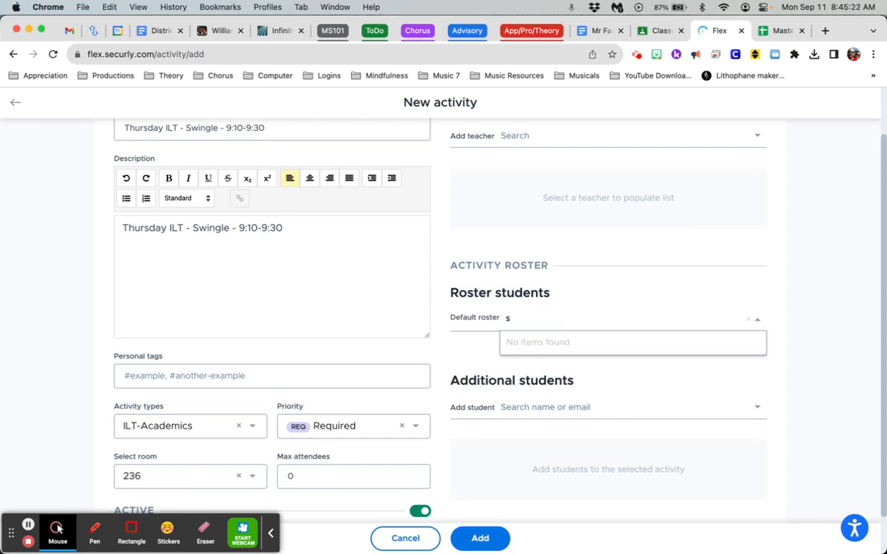
{"action": "type", "text": "wingle"}
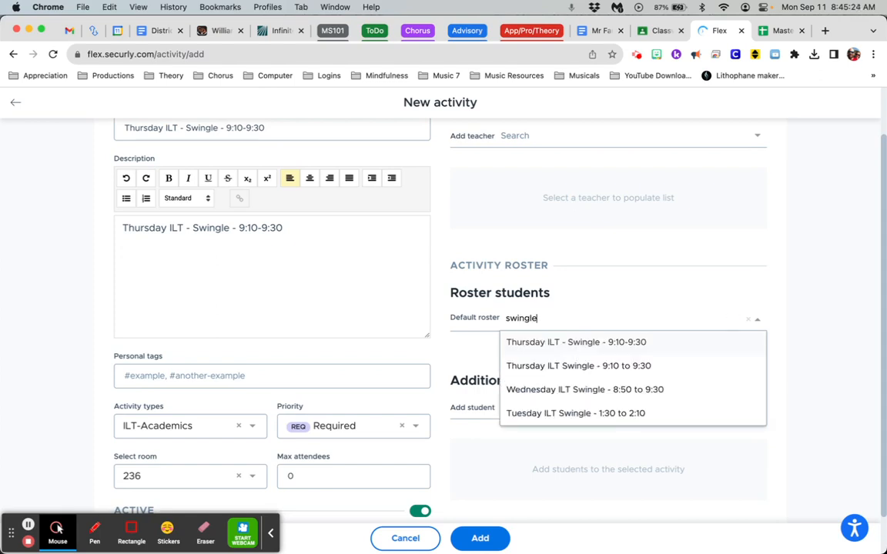
{"action": "left_click", "coordinate": [575, 343]}
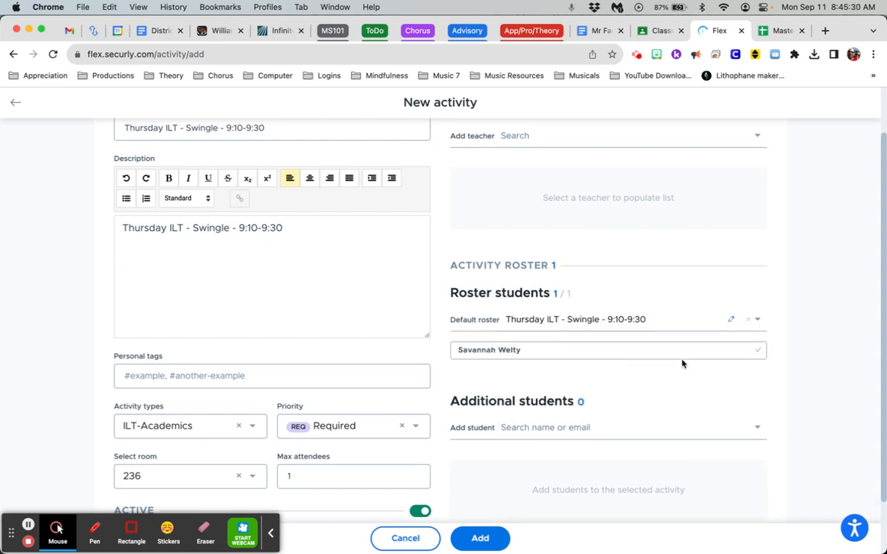
Add the completed Thursday ILT activity to the activities list
{"action": "scroll", "coordinate": [764, 405], "scroll_direction": "down", "scroll_amount": 1}
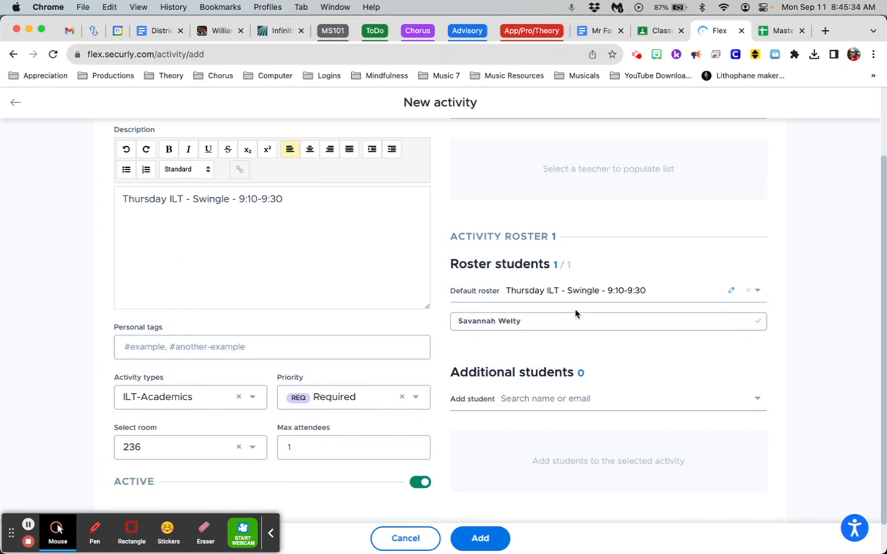
{"action": "scroll", "coordinate": [360, 376], "scroll_direction": "down", "scroll_amount": 1}
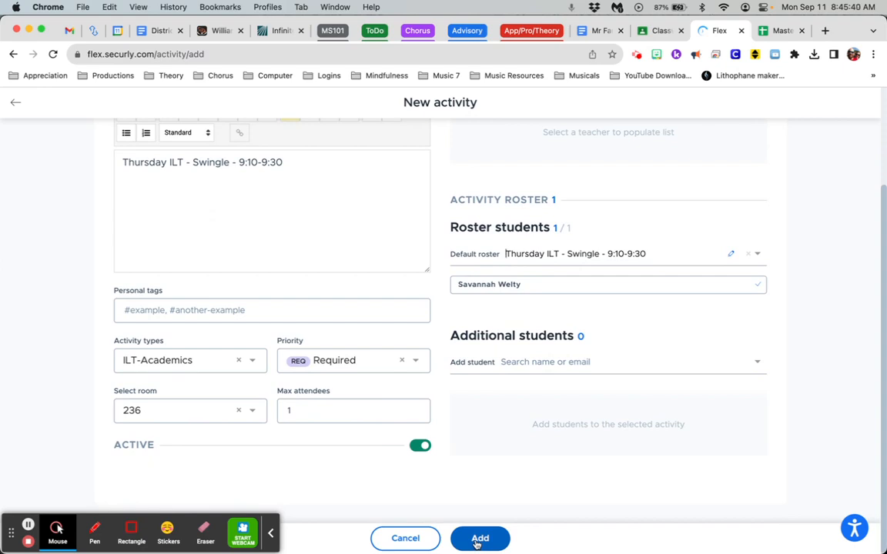
{"action": "left_click", "coordinate": [478, 540]}
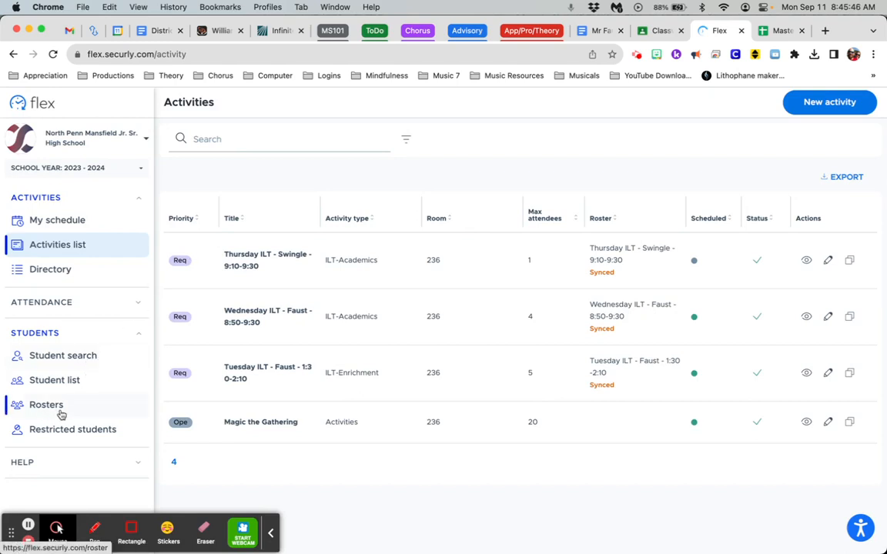
In My Schedule, start scheduling the Thursday ILT 9:10-9:30 activity in the ILT- Thursday I period on September 14
{"action": "left_click", "coordinate": [74, 226]}
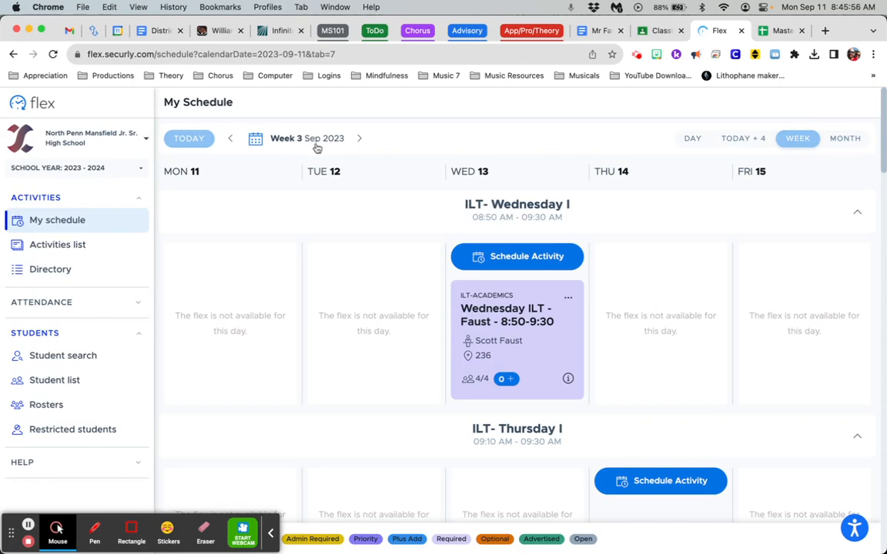
{"action": "left_click", "coordinate": [357, 139]}
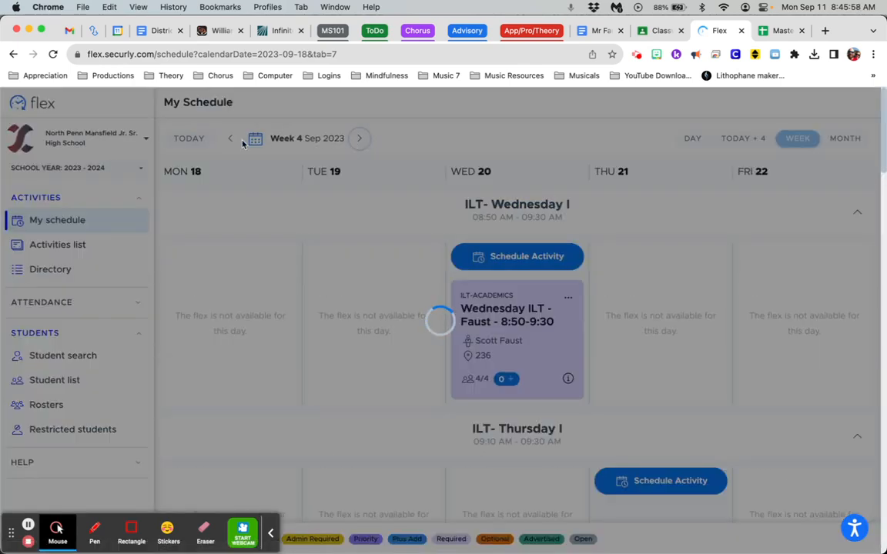
{"action": "left_click", "coordinate": [232, 139]}
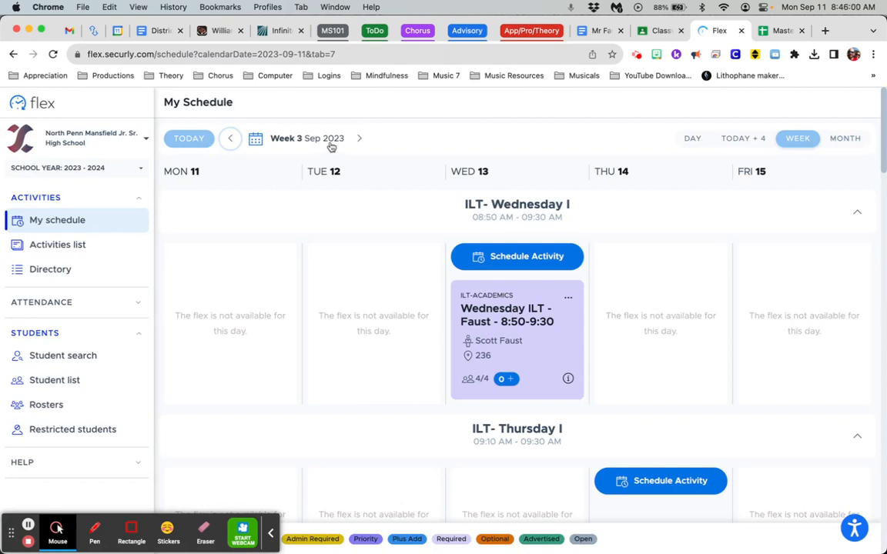
{"action": "scroll", "coordinate": [609, 277], "scroll_direction": "down", "scroll_amount": 1}
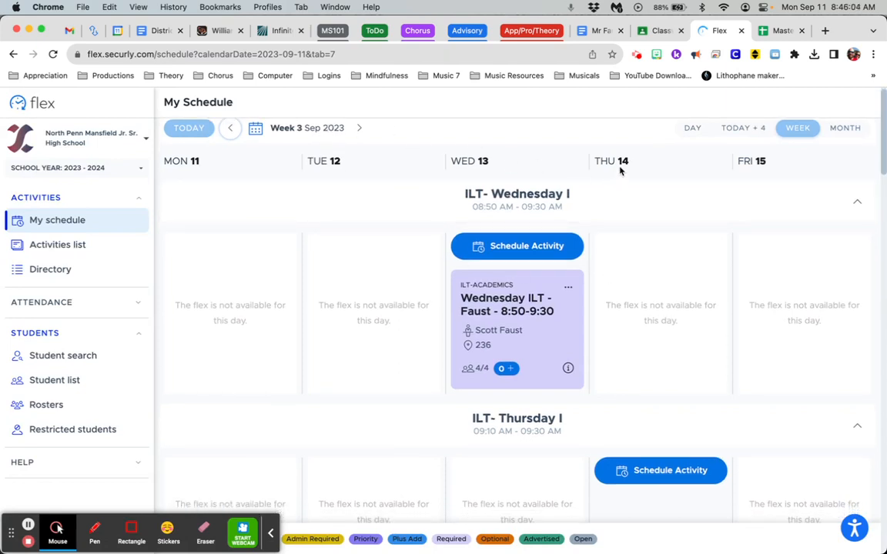
{"action": "scroll", "coordinate": [620, 170], "scroll_direction": "down", "scroll_amount": 3}
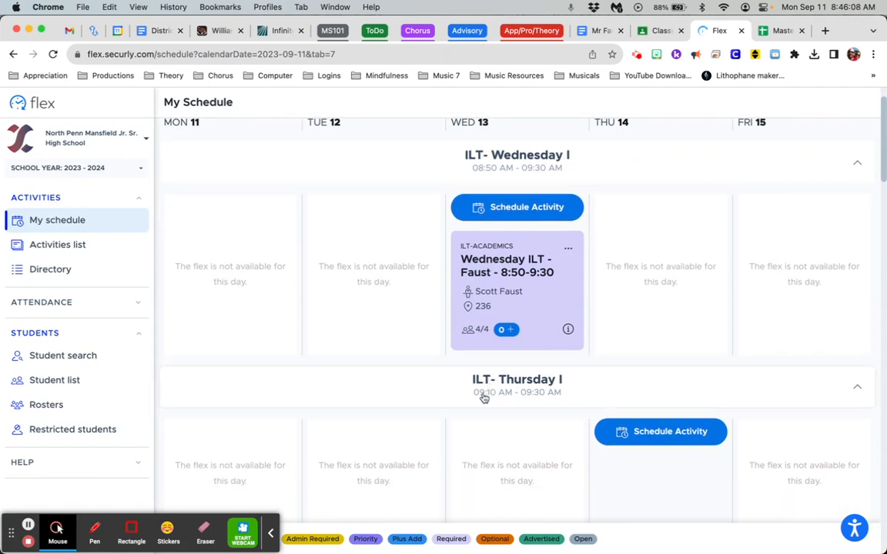
{"action": "left_click", "coordinate": [651, 436]}
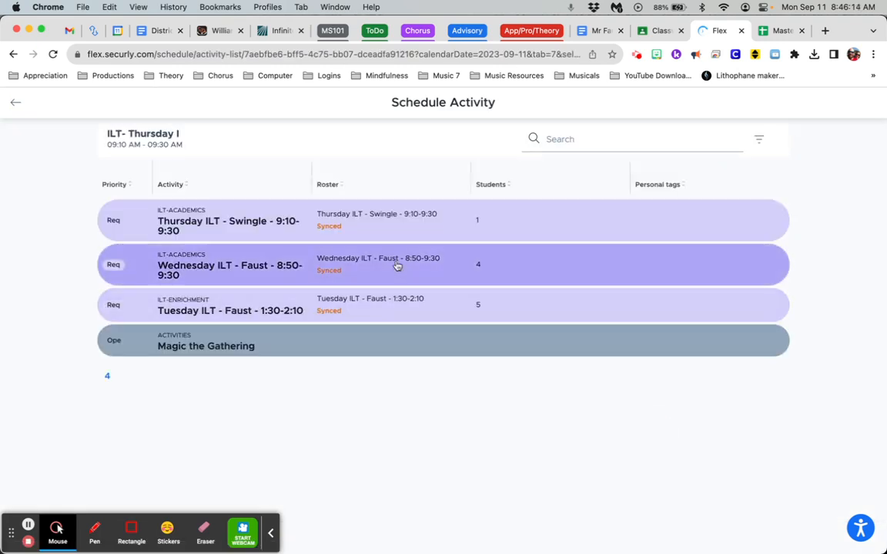
{"action": "left_click", "coordinate": [176, 223]}
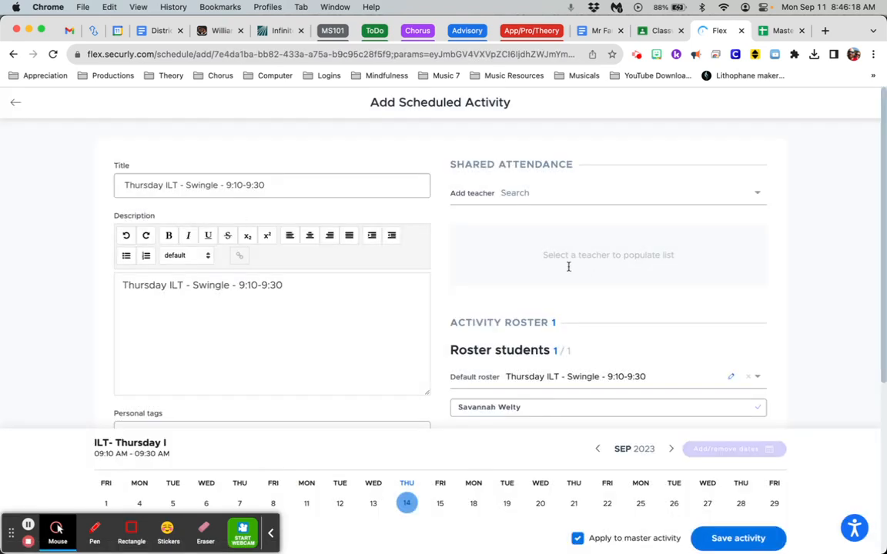
Bulk-add every ILT- Thursday I time slot from 09-12-2023 to 06-28-2024 and save the scheduled activity
{"action": "scroll", "coordinate": [855, 314], "scroll_direction": "down", "scroll_amount": 2}
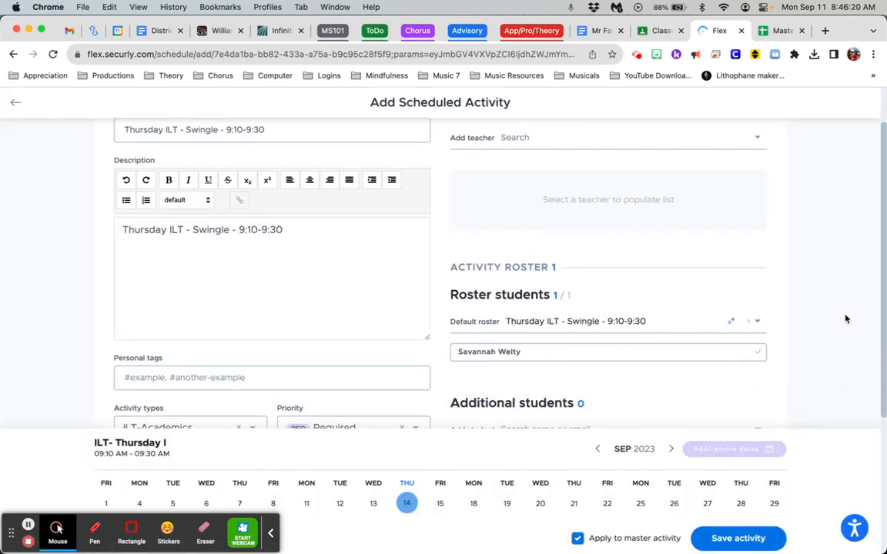
{"action": "scroll", "coordinate": [667, 356], "scroll_direction": "down", "scroll_amount": 3}
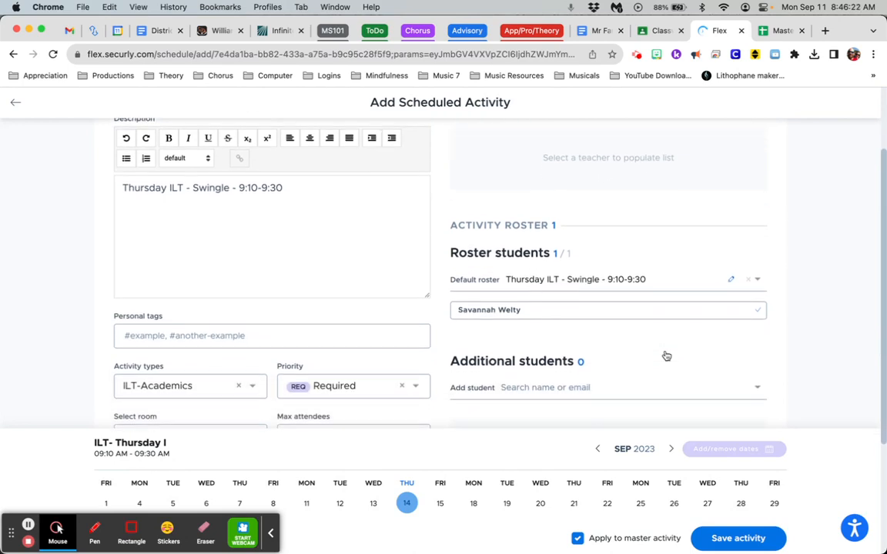
{"action": "scroll", "coordinate": [666, 355], "scroll_direction": "down", "scroll_amount": 3}
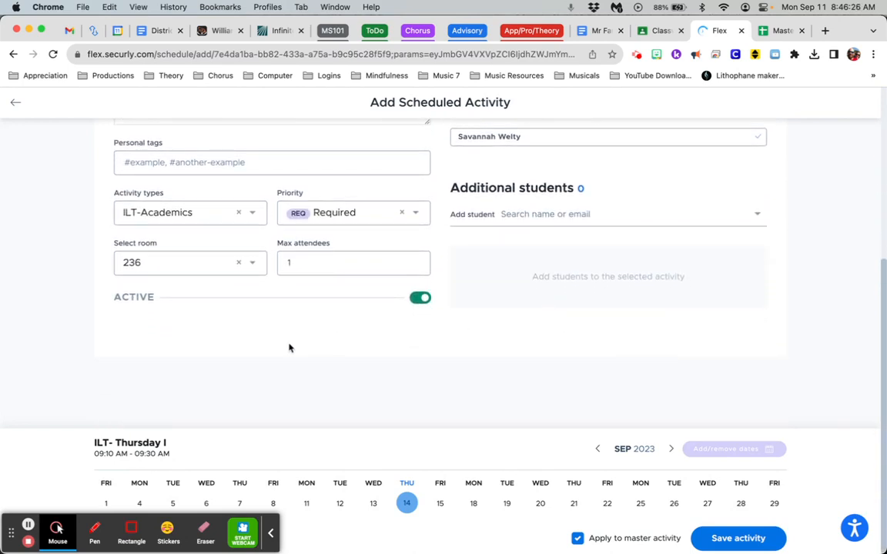
{"action": "scroll", "coordinate": [528, 275], "scroll_direction": "up", "scroll_amount": 4}
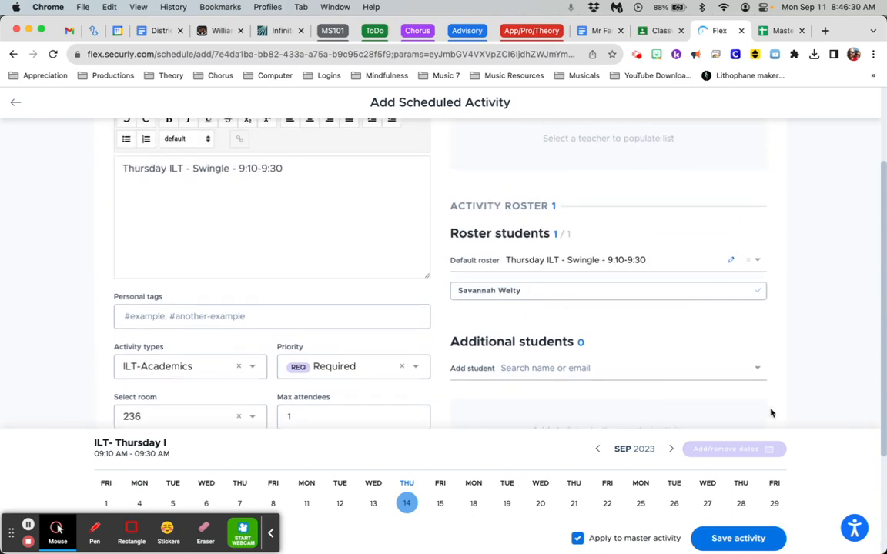
{"action": "left_click", "coordinate": [735, 454]}
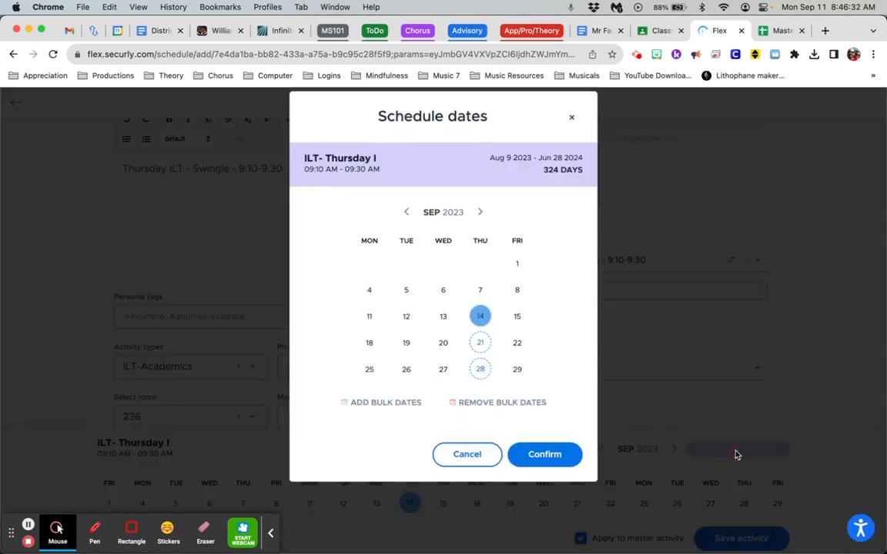
{"action": "left_click", "coordinate": [472, 324]}
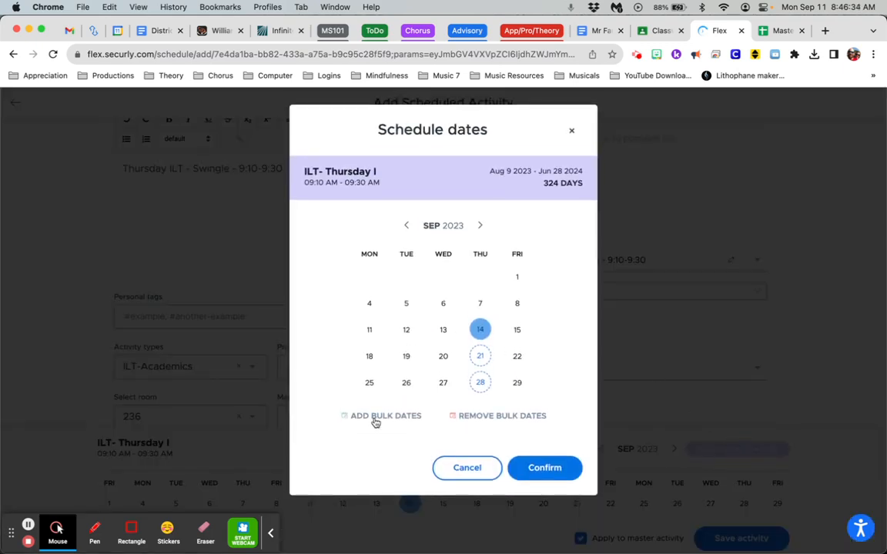
{"action": "left_click", "coordinate": [375, 421]}
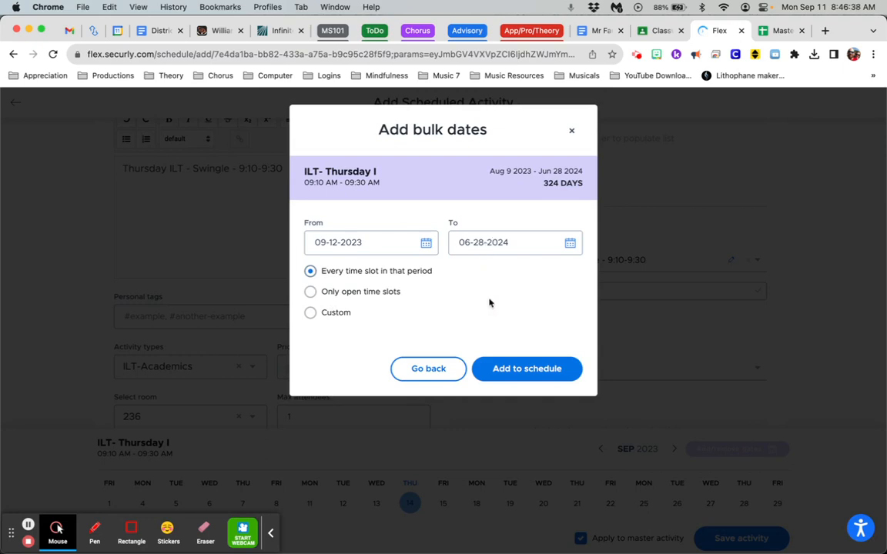
{"action": "left_click", "coordinate": [520, 370]}
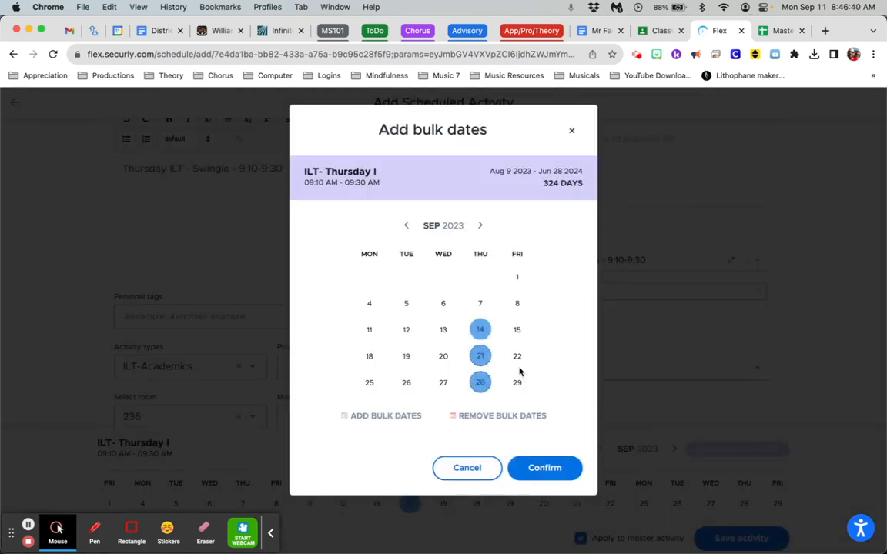
{"action": "left_click", "coordinate": [542, 469]}
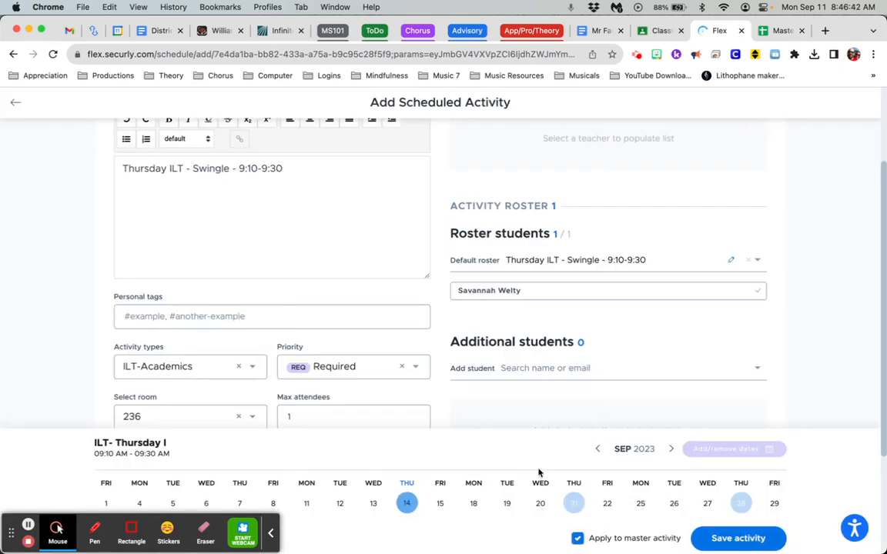
{"action": "left_click", "coordinate": [727, 538]}
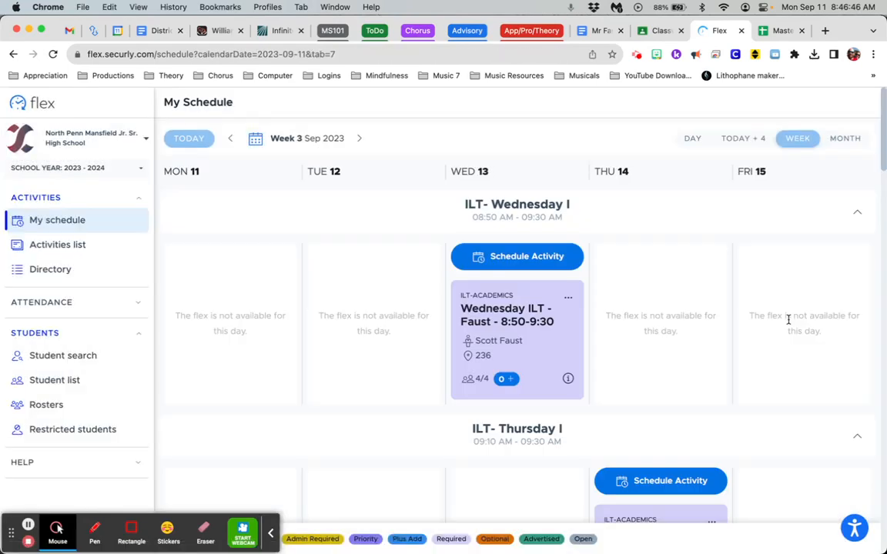
Check the Thursday ILT activity in the week schedule and switch to the Master Schedule 2023-24 spreadsheet in Google Sheets
{"action": "scroll", "coordinate": [717, 415], "scroll_direction": "down", "scroll_amount": 3}
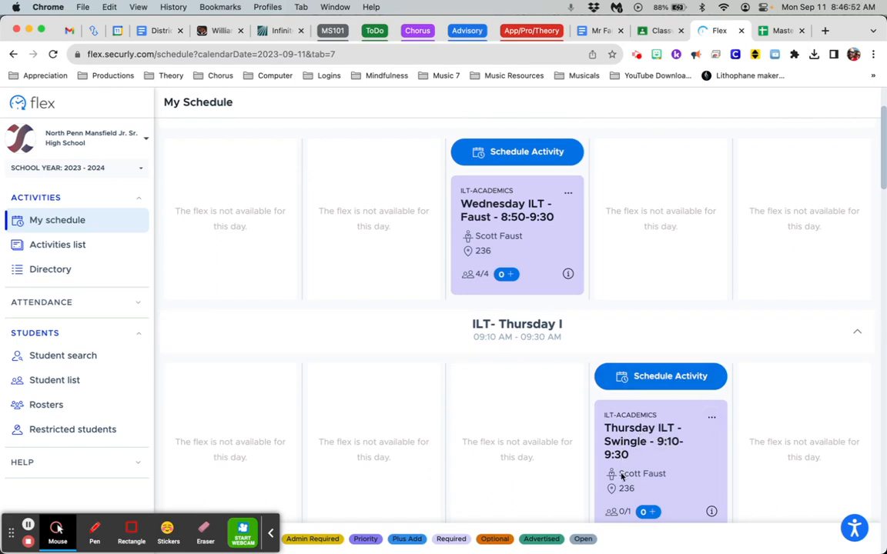
{"action": "scroll", "coordinate": [626, 479], "scroll_direction": "up", "scroll_amount": 1}
{"action": "scroll", "coordinate": [676, 446], "scroll_direction": "down", "scroll_amount": 2}
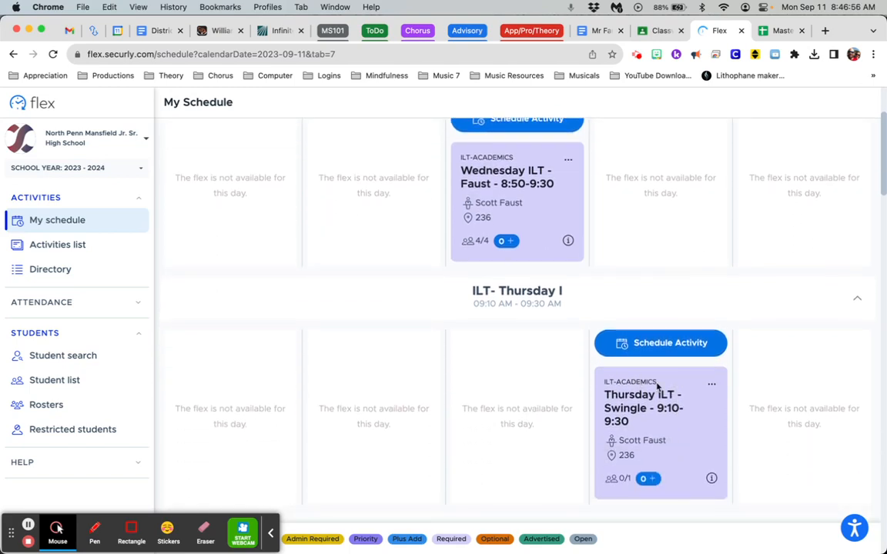
{"action": "scroll", "coordinate": [656, 387], "scroll_direction": "down", "scroll_amount": 1}
{"action": "scroll", "coordinate": [657, 387], "scroll_direction": "up", "scroll_amount": 1}
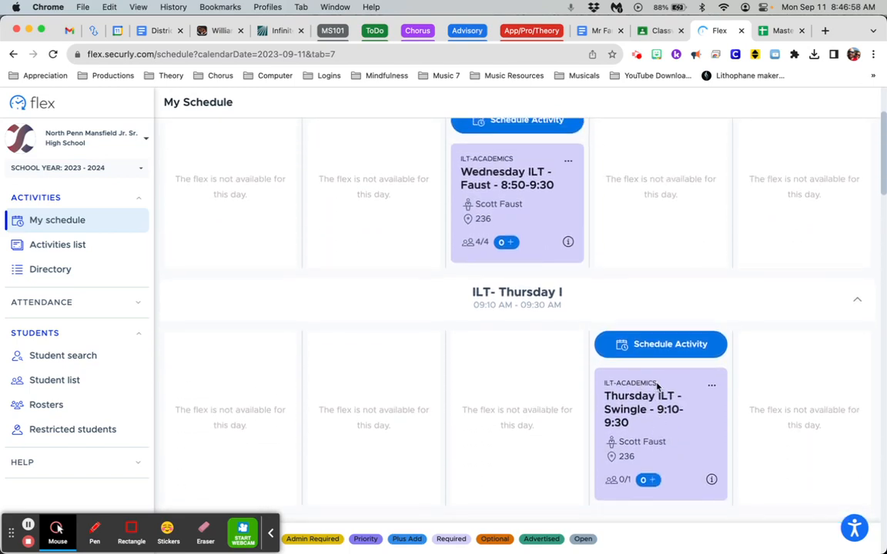
{"action": "left_click", "coordinate": [785, 31]}
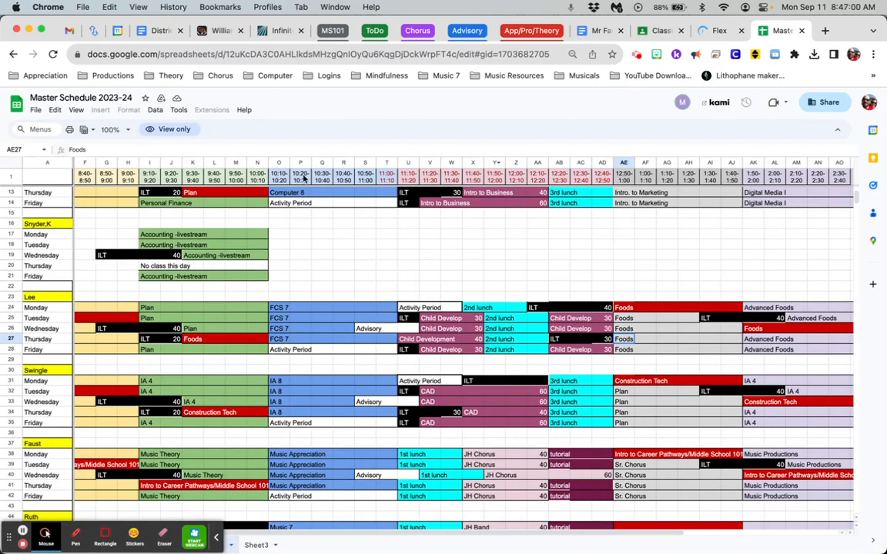